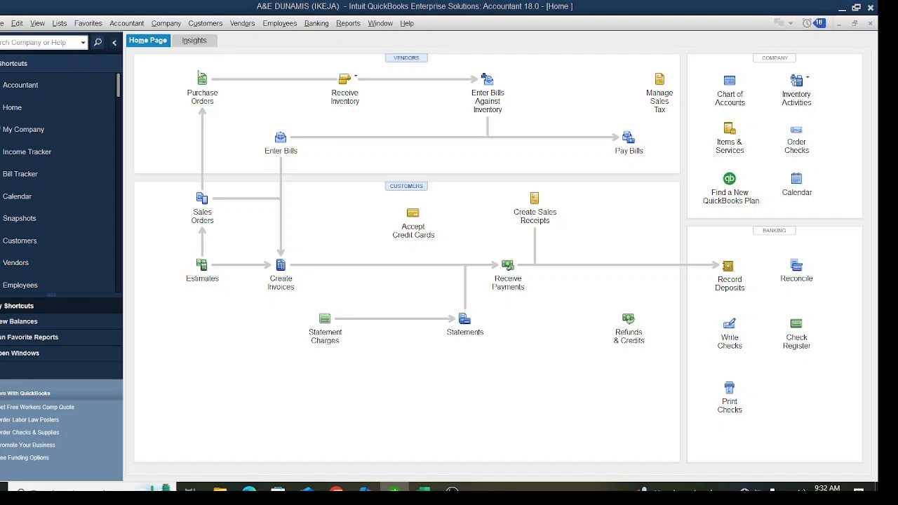
# Step: Open the company's Chart of Accounts list
pyautogui.click(167, 28)
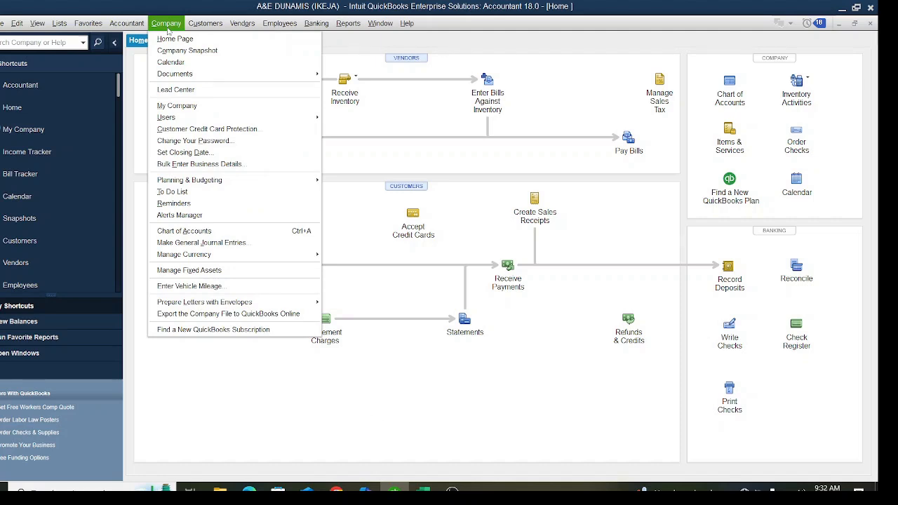
pyautogui.click(178, 37)
pyautogui.click(59, 23)
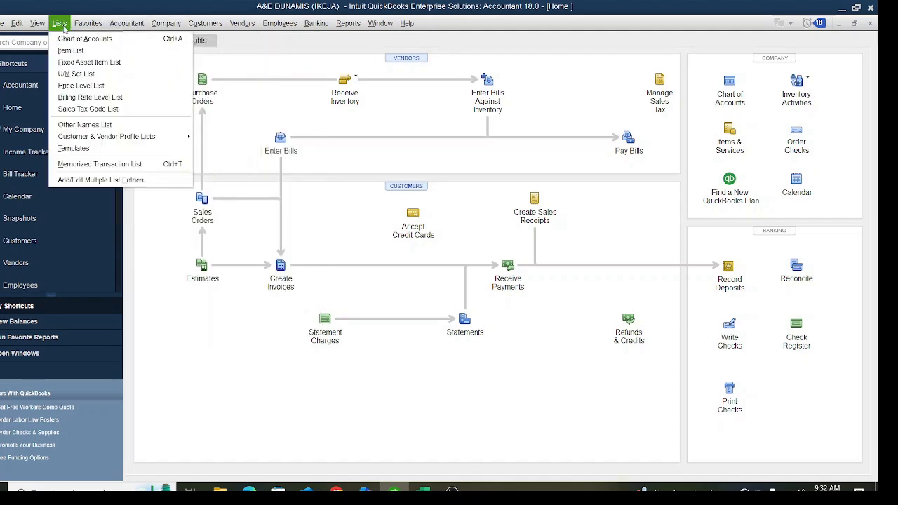
pyautogui.click(170, 28)
pyautogui.click(60, 24)
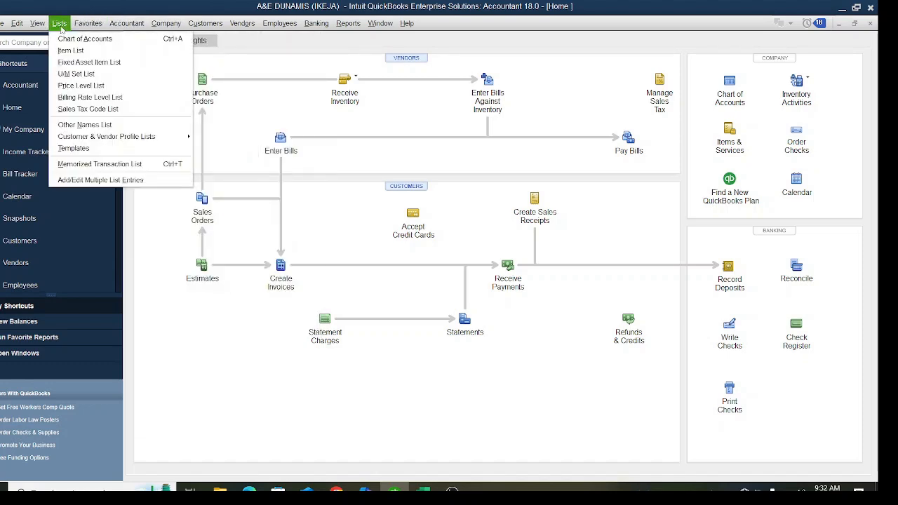
pyautogui.click(65, 39)
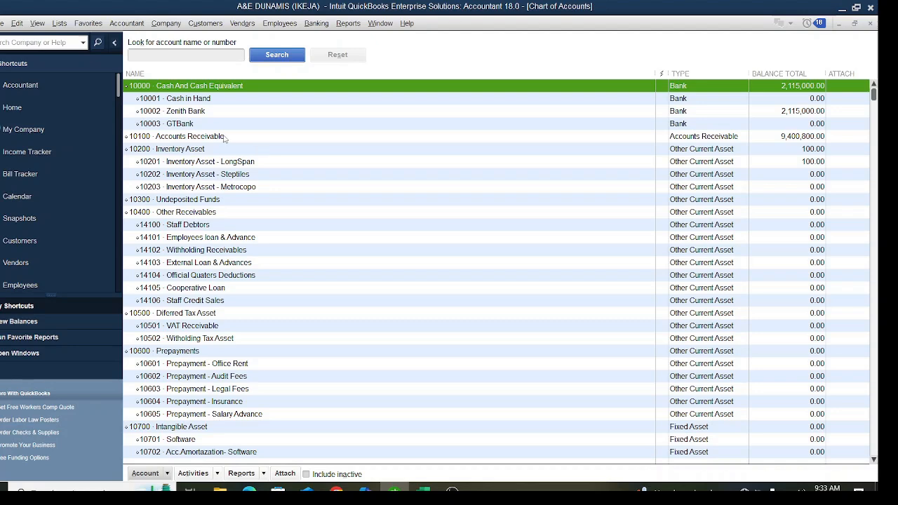
pyautogui.click(65, 27)
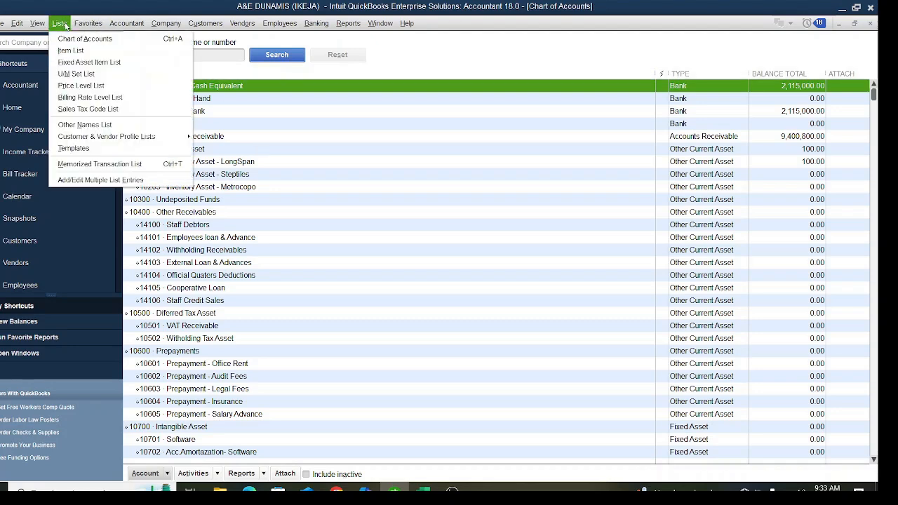
pyautogui.click(69, 39)
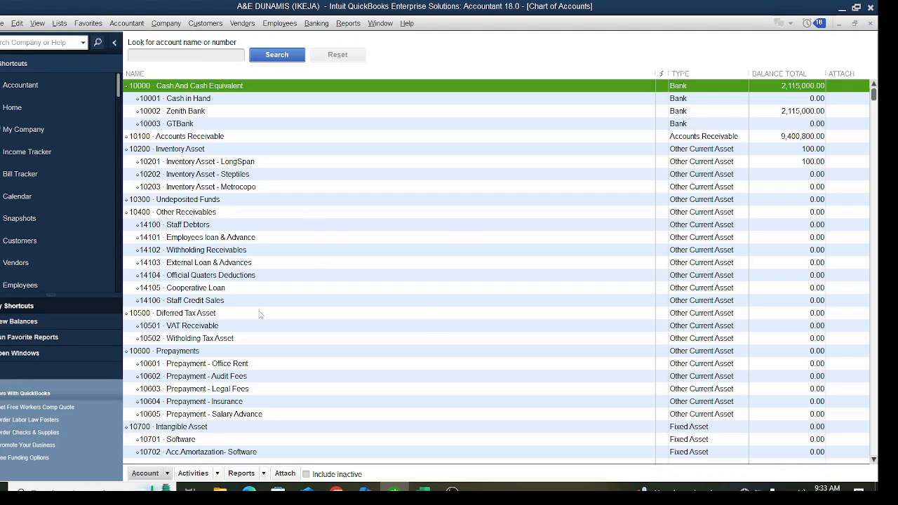
# Step: Start a new account from the Chart of Accounts, choose Bank as its type, and continue to the account details
pyautogui.rightClick(435, 252)
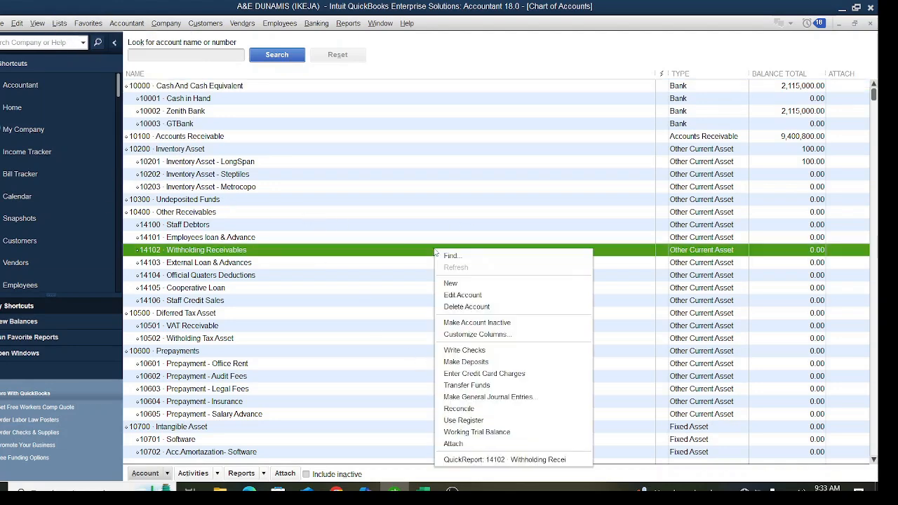
pyautogui.click(395, 188)
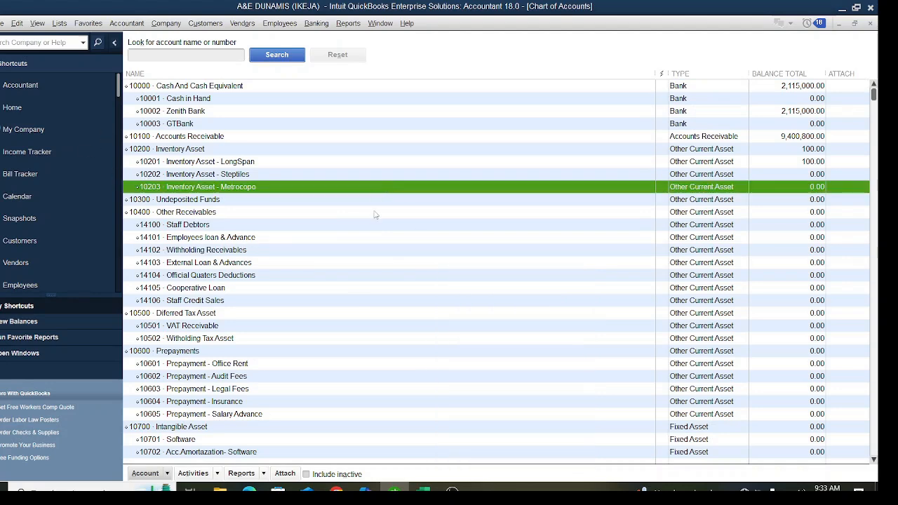
pyautogui.rightClick(447, 190)
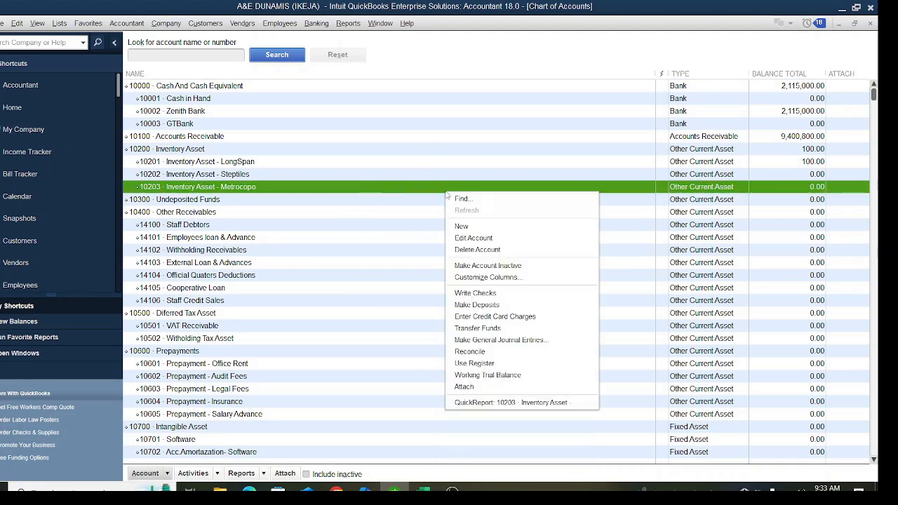
pyautogui.click(462, 226)
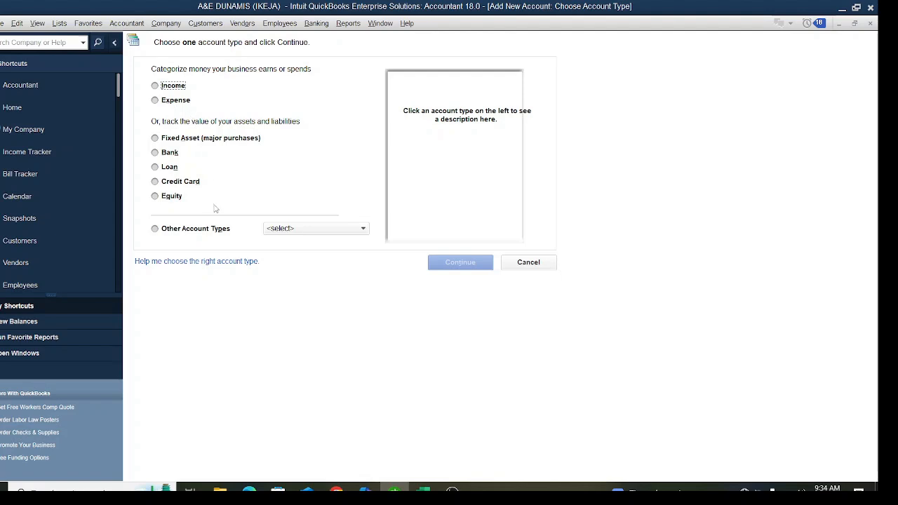
pyautogui.click(307, 229)
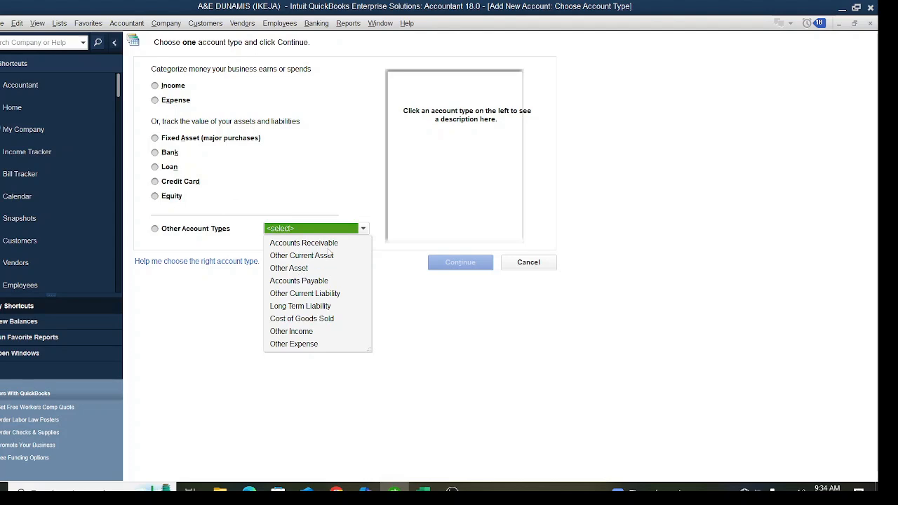
pyautogui.click(257, 165)
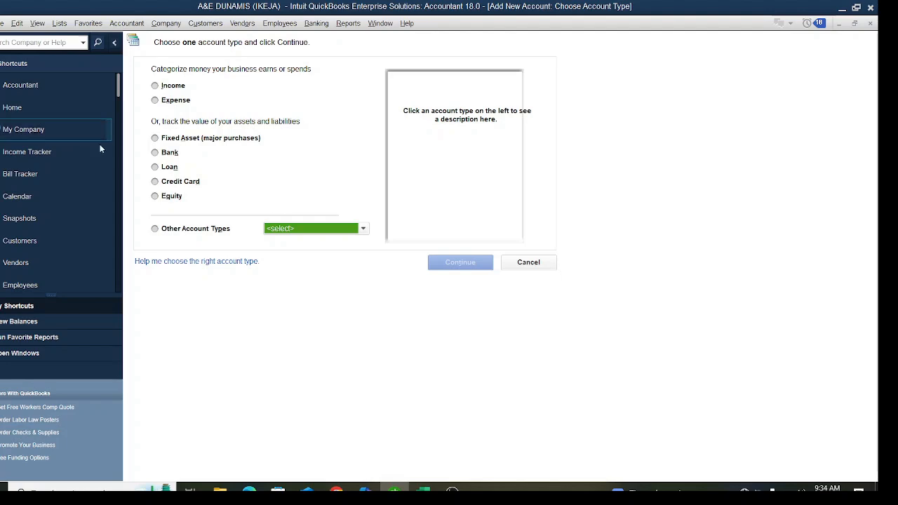
pyautogui.click(169, 153)
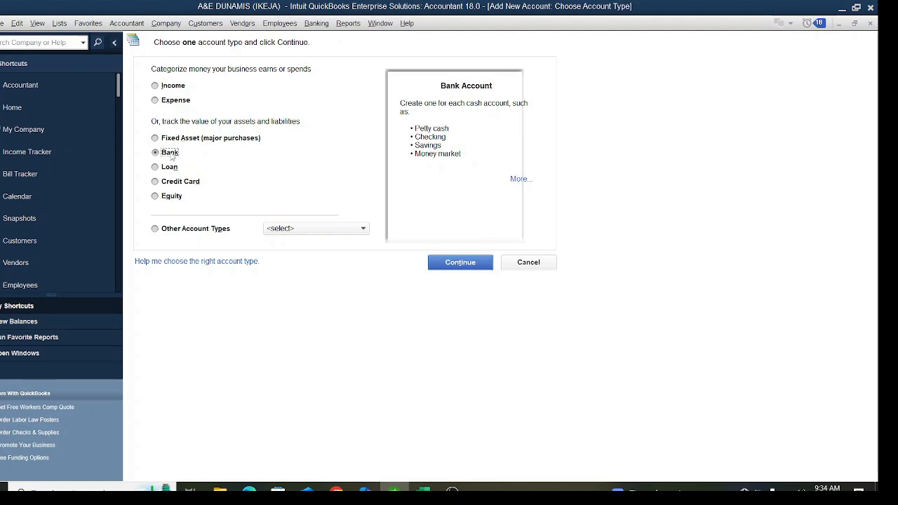
pyautogui.click(176, 105)
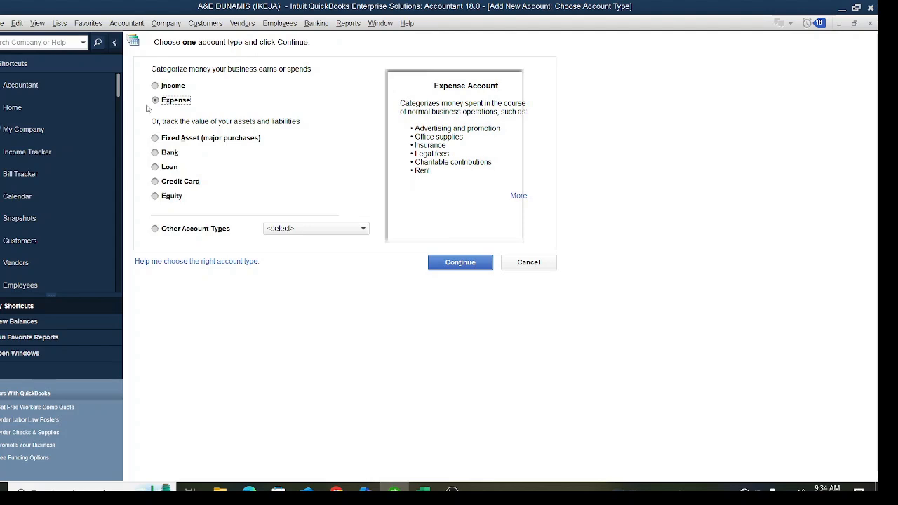
pyautogui.click(291, 231)
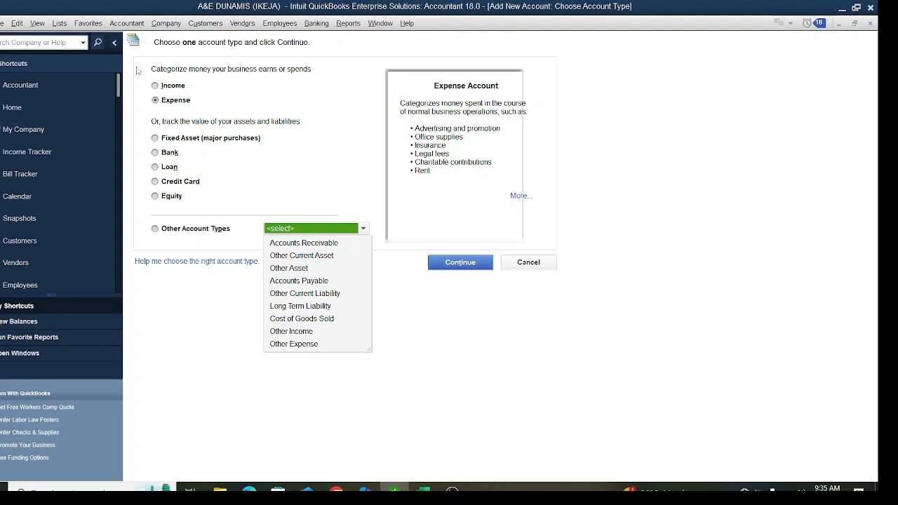
pyautogui.click(173, 157)
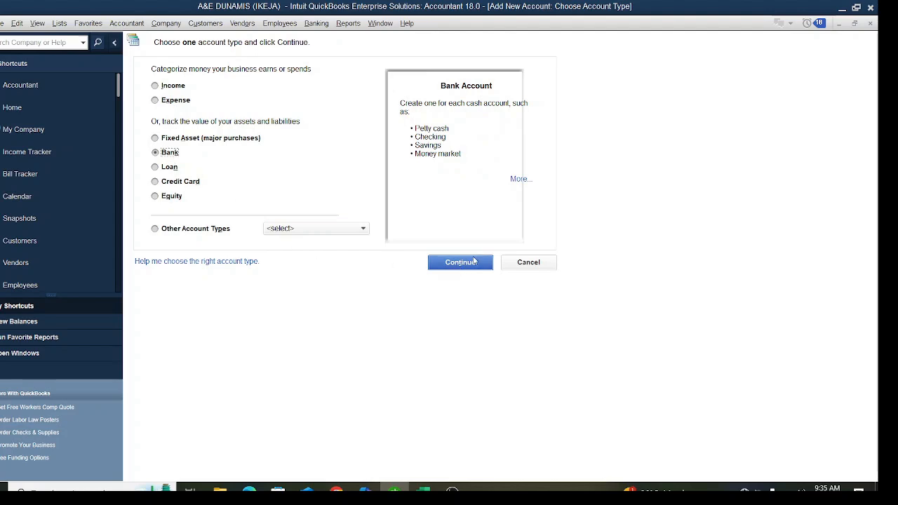
pyautogui.click(447, 257)
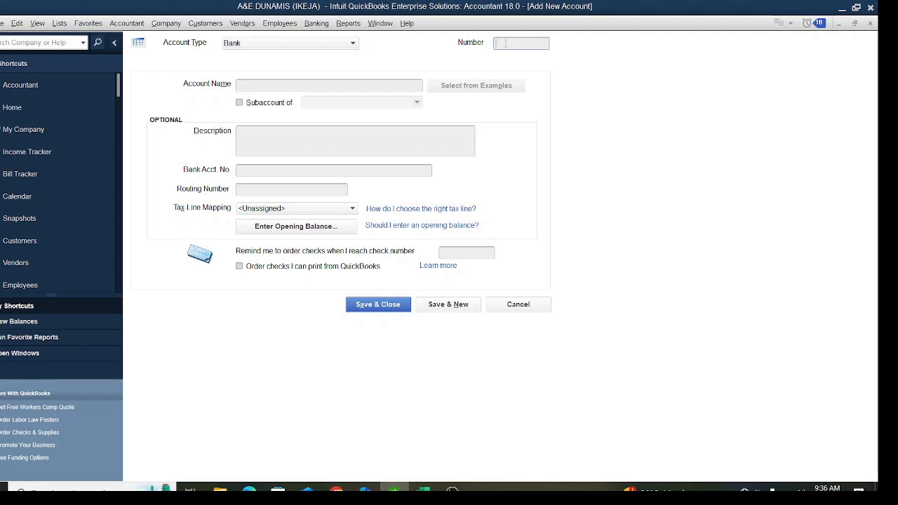
# Step: Fill in ledger number 10000 and the name All My Bank Account, and try to save the new account
pyautogui.write('10000')
pyautogui.click(412, 86)
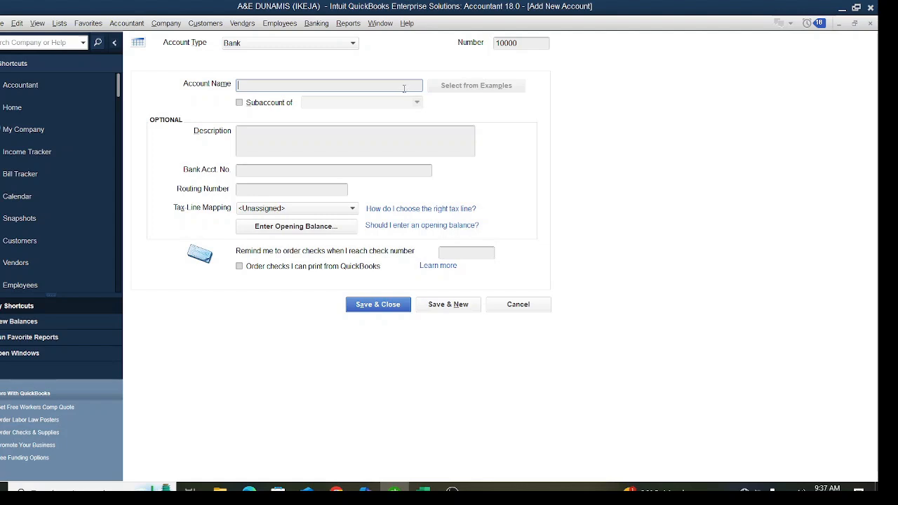
pyautogui.write('All My Bank Account')
pyautogui.click(369, 306)
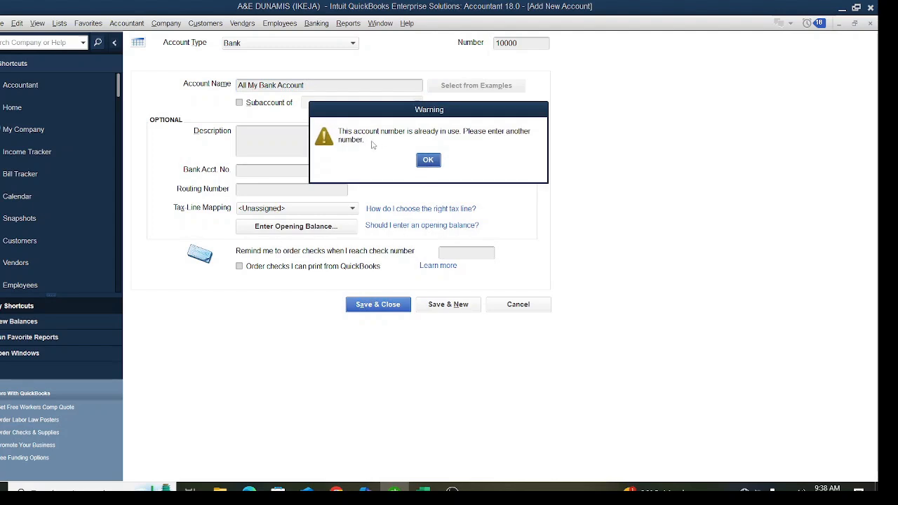
pyautogui.click(429, 161)
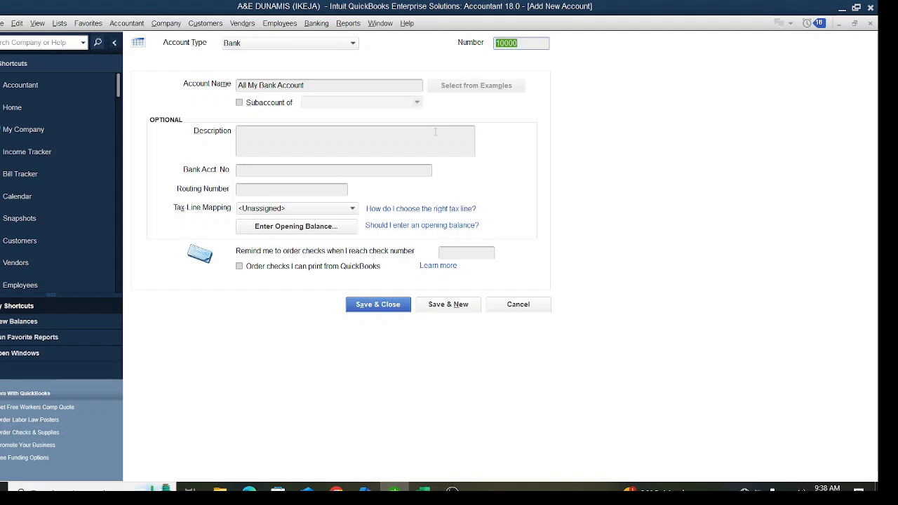
# Step: Change the ledger number of All My Bank Account to 50000 and save it, continuing with a blank account form
pyautogui.click(498, 43)
pyautogui.press('BackSpace')
pyautogui.write('5')
pyautogui.click(450, 306)
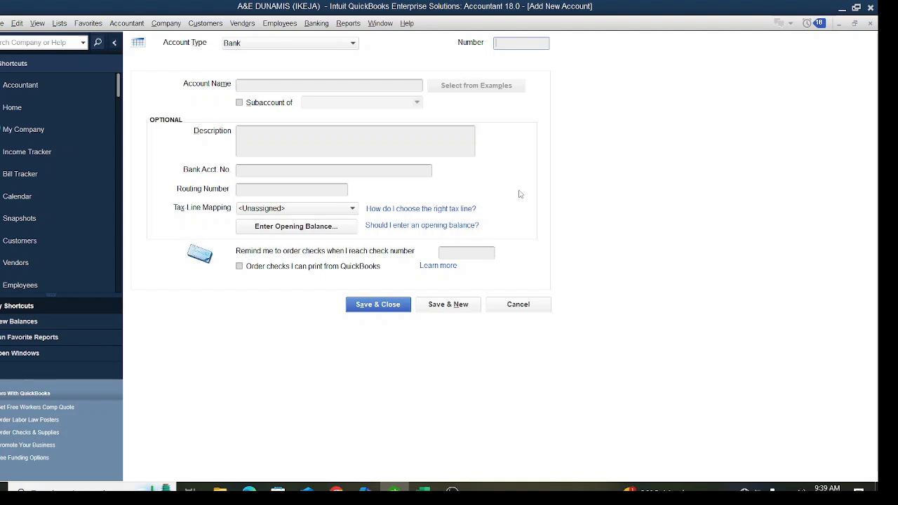
# Step: Create bank account 50001 named Bank 1 as a subaccount of 50000 All My Bank Account and save it, continuing with another
pyautogui.write('50001')
pyautogui.click(347, 86)
pyautogui.write('Bank')
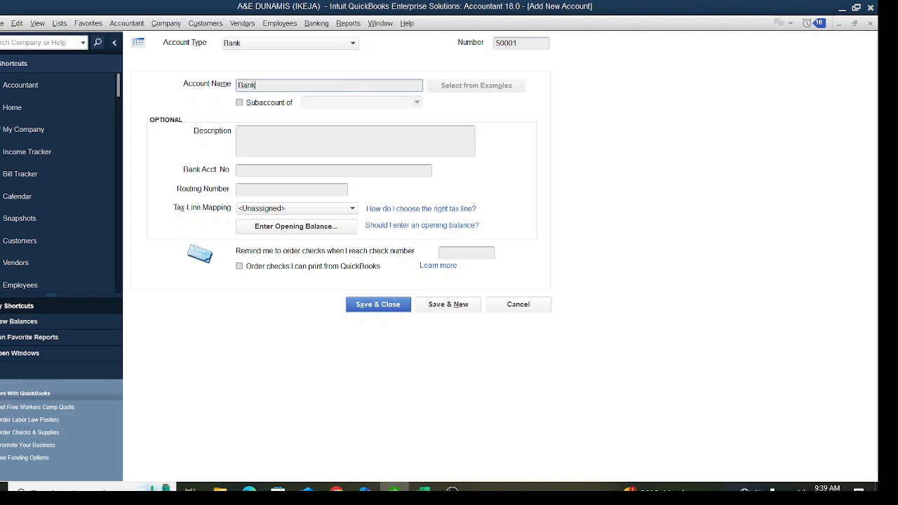
pyautogui.write(' 1')
pyautogui.click(253, 104)
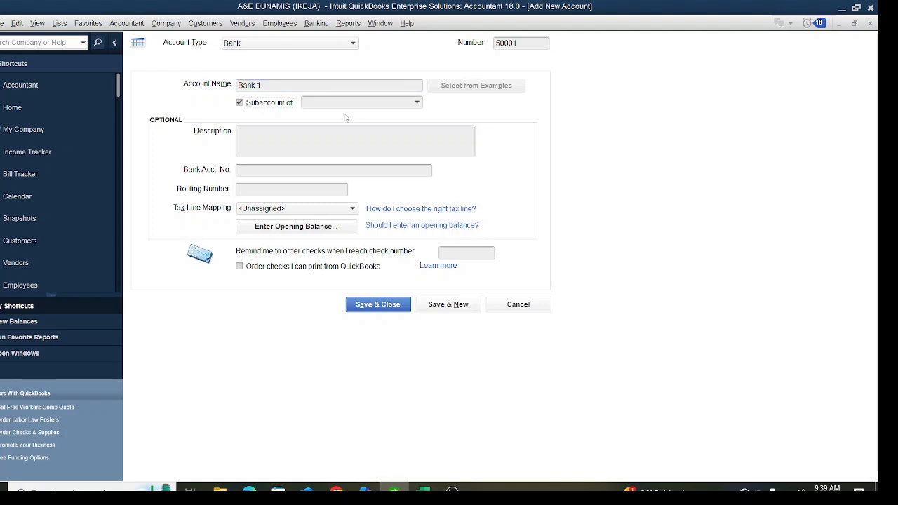
pyautogui.click(417, 104)
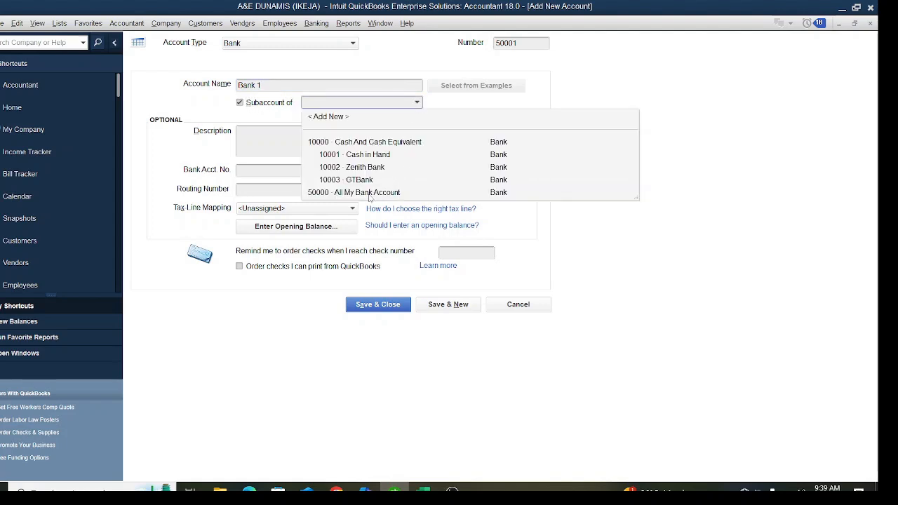
pyautogui.click(369, 193)
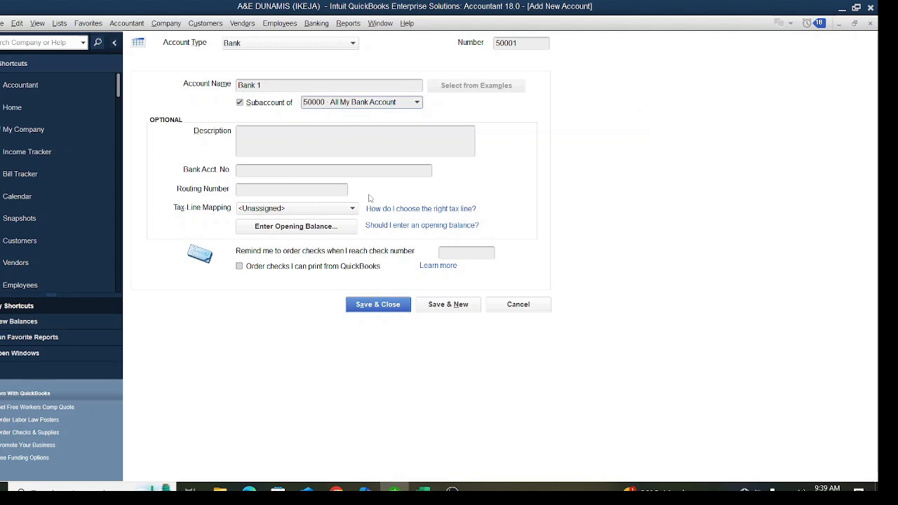
pyautogui.click(449, 305)
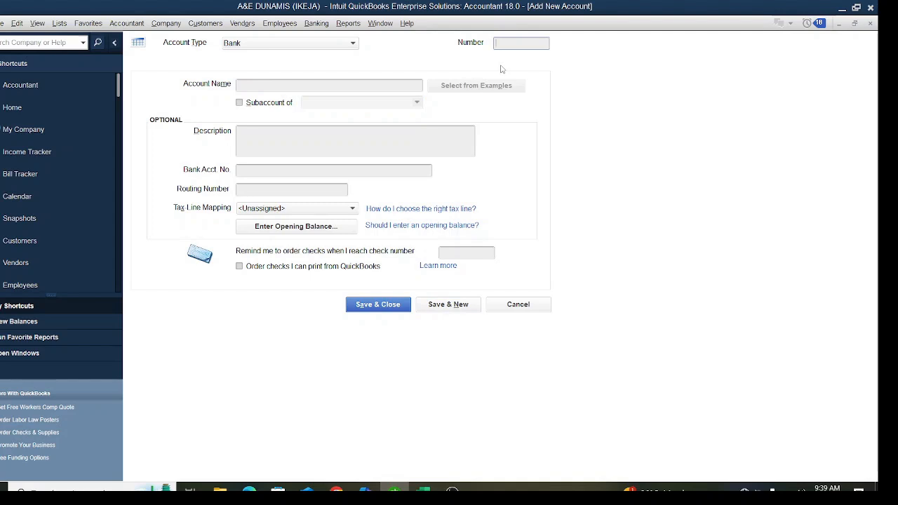
# Step: Create bank account 50002 named Bank 2 as a subaccount of 50000 All My Bank Account, save and close it, and decline bank feed setup
pyautogui.write('50002')
pyautogui.click(352, 84)
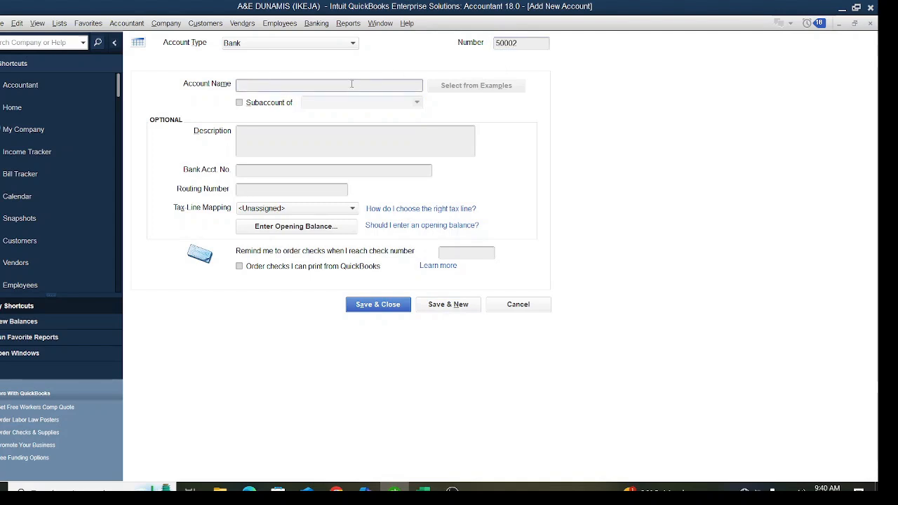
pyautogui.write('Bank 2')
pyautogui.click(276, 104)
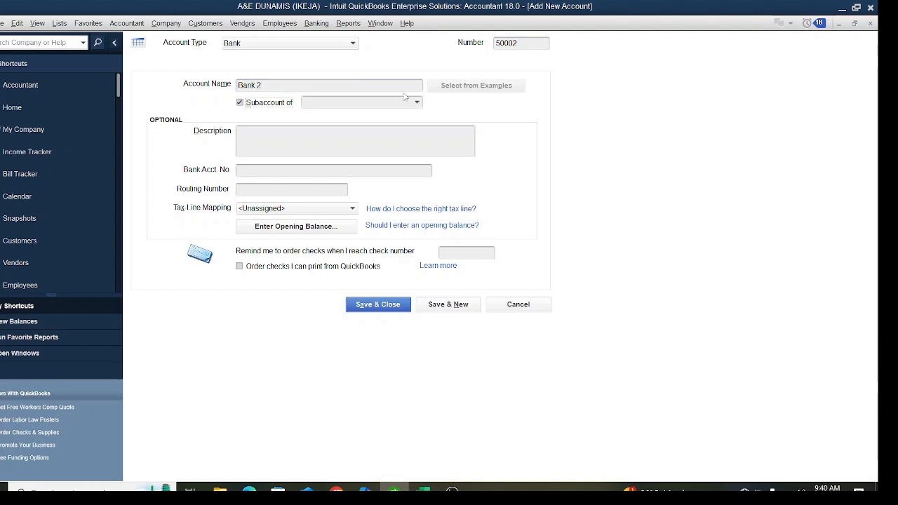
pyautogui.click(417, 103)
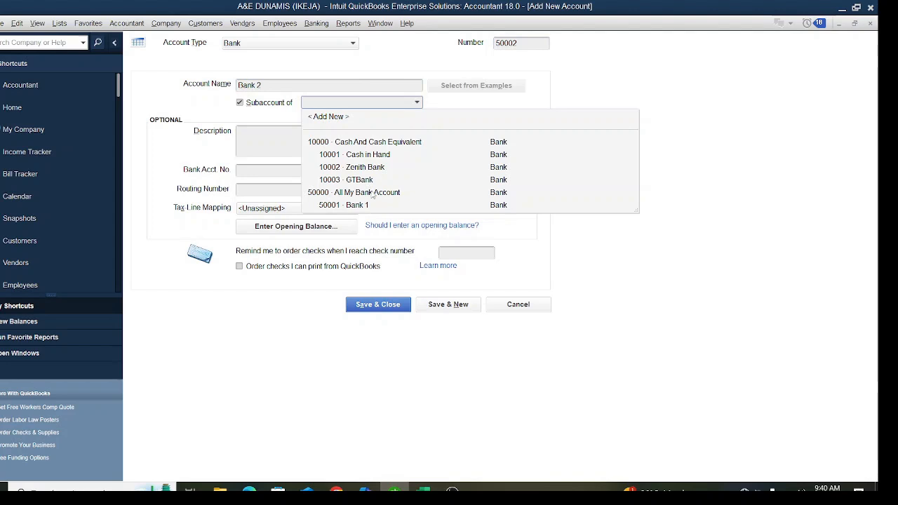
pyautogui.click(360, 194)
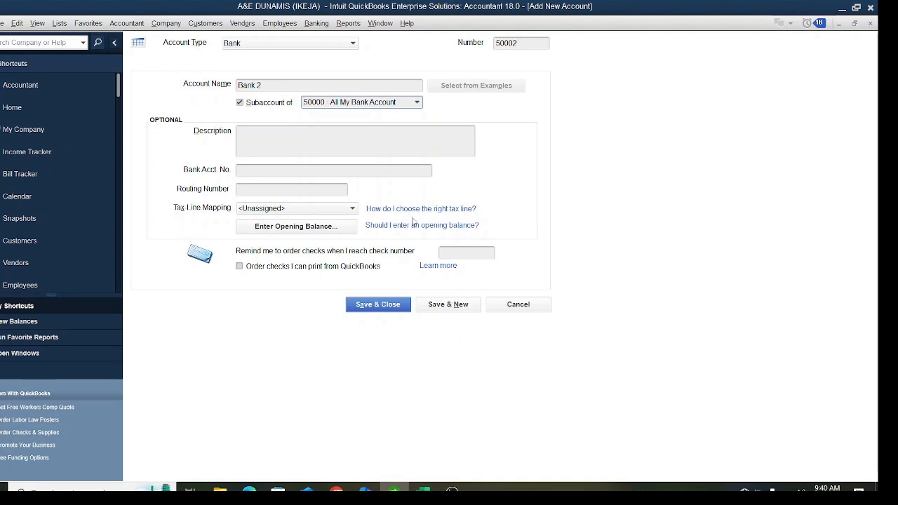
pyautogui.click(395, 306)
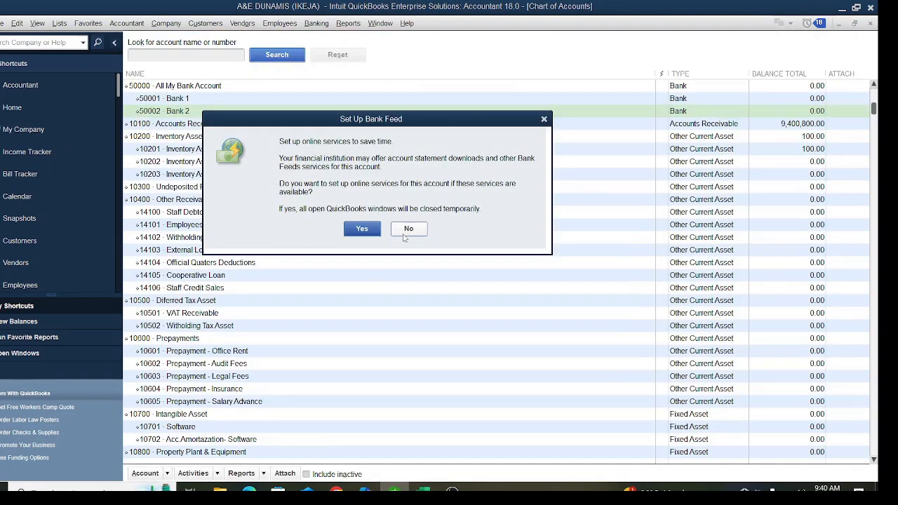
pyautogui.click(406, 233)
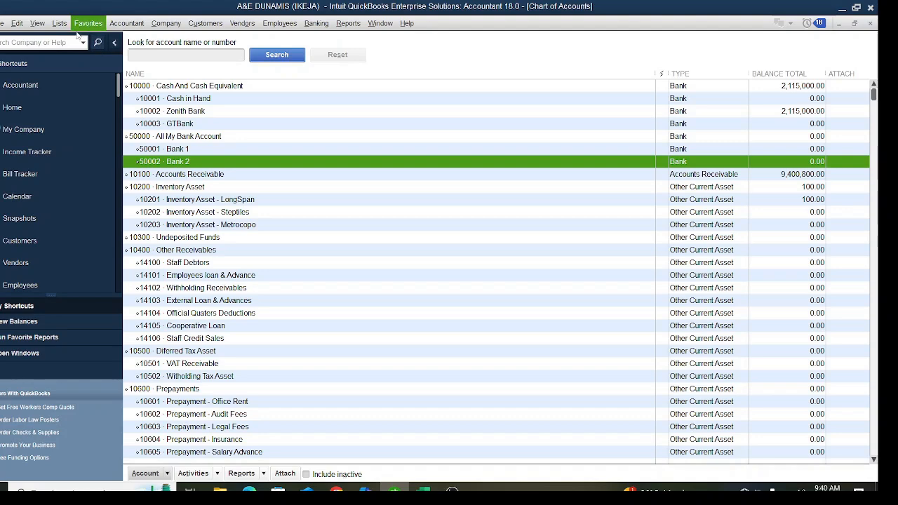
# Step: Start a new account of type Expense from the chart of accounts and continue to its details form
pyautogui.click(59, 25)
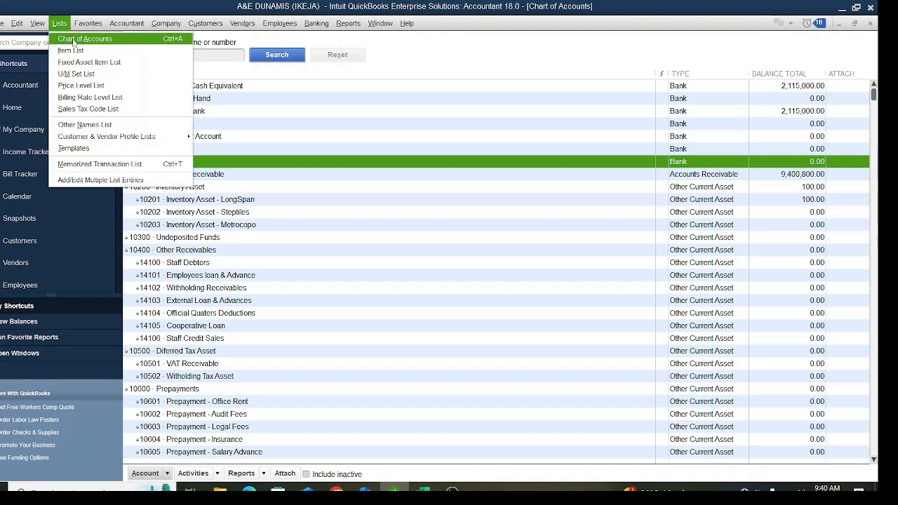
pyautogui.click(73, 42)
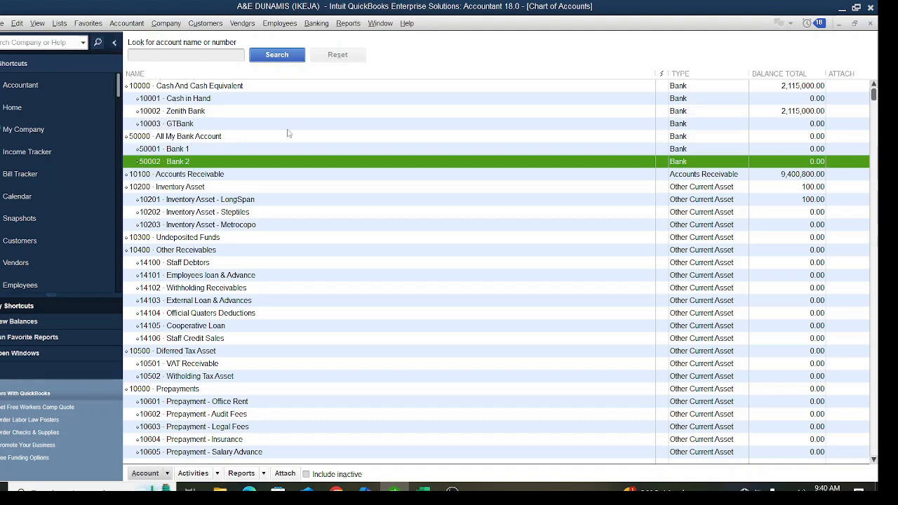
pyautogui.rightClick(399, 203)
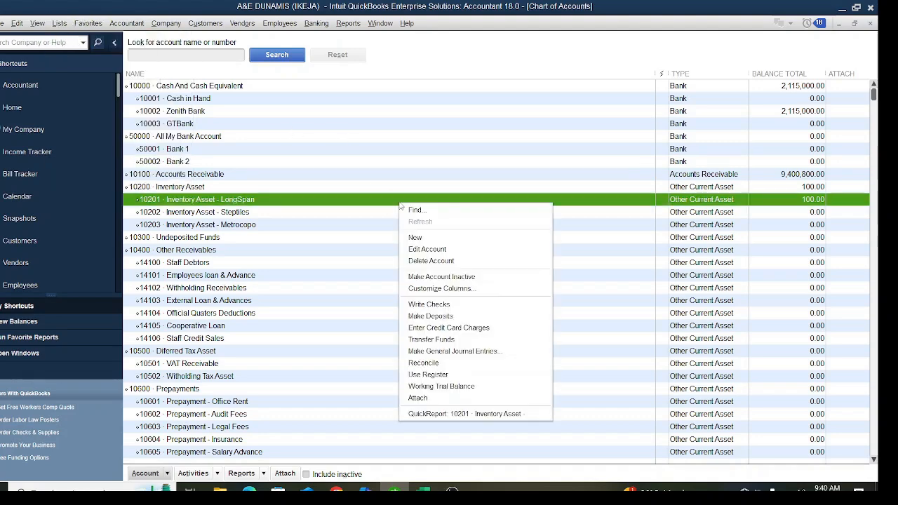
pyautogui.click(415, 239)
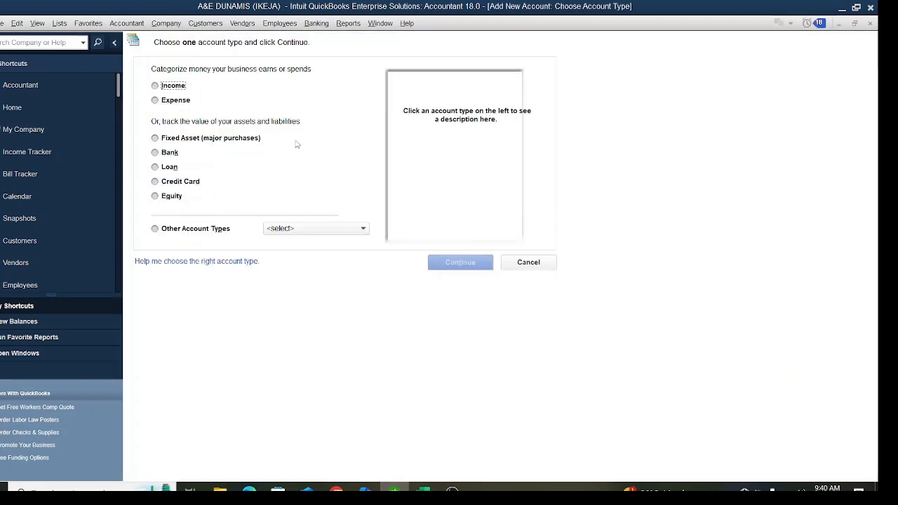
pyautogui.click(169, 102)
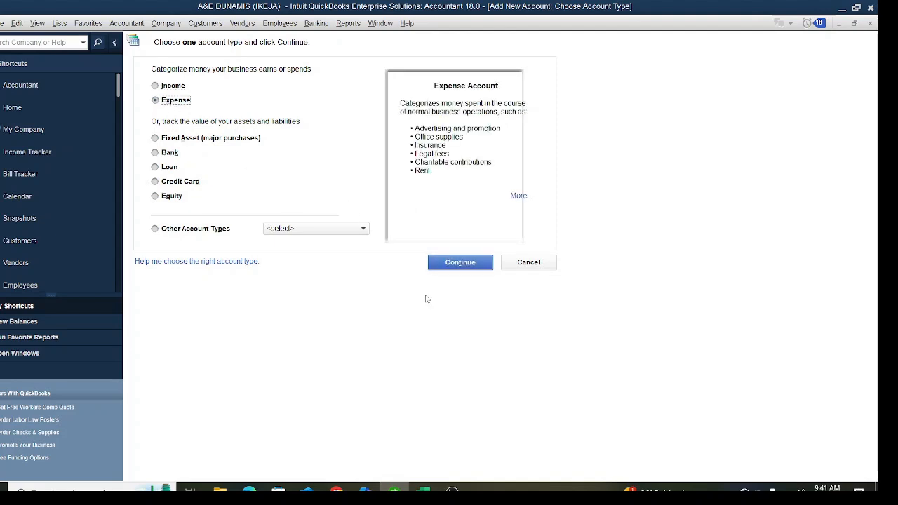
pyautogui.click(469, 264)
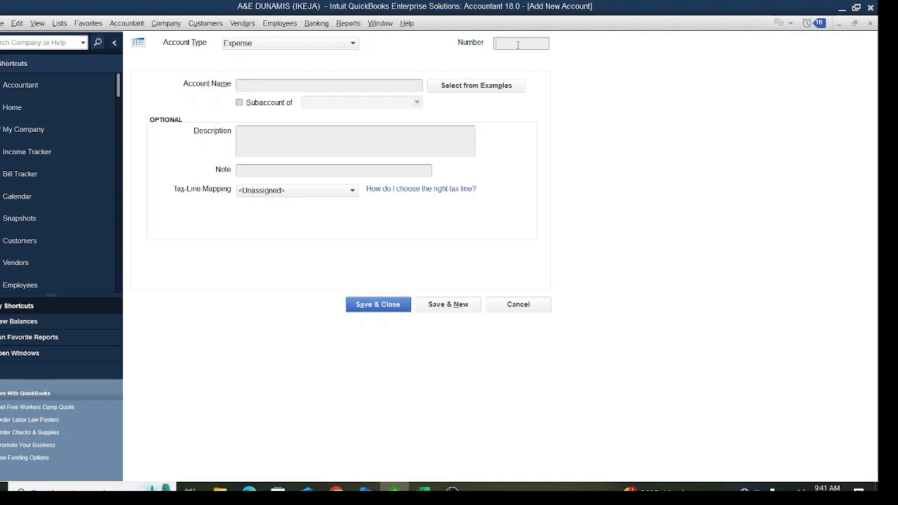
# Step: Enable the subaccount option, check the existing expense ledger numbers among the parent choices, and set the new account's number to 13007
pyautogui.click(264, 102)
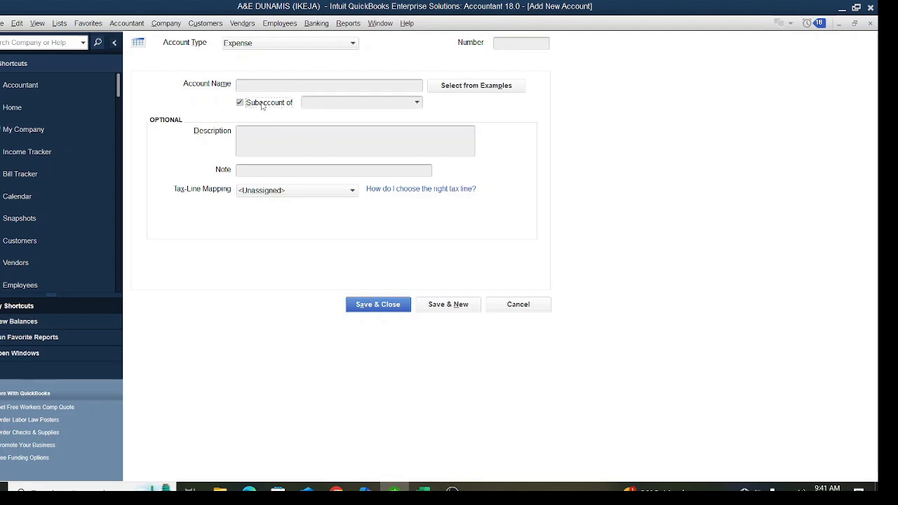
pyautogui.click(419, 104)
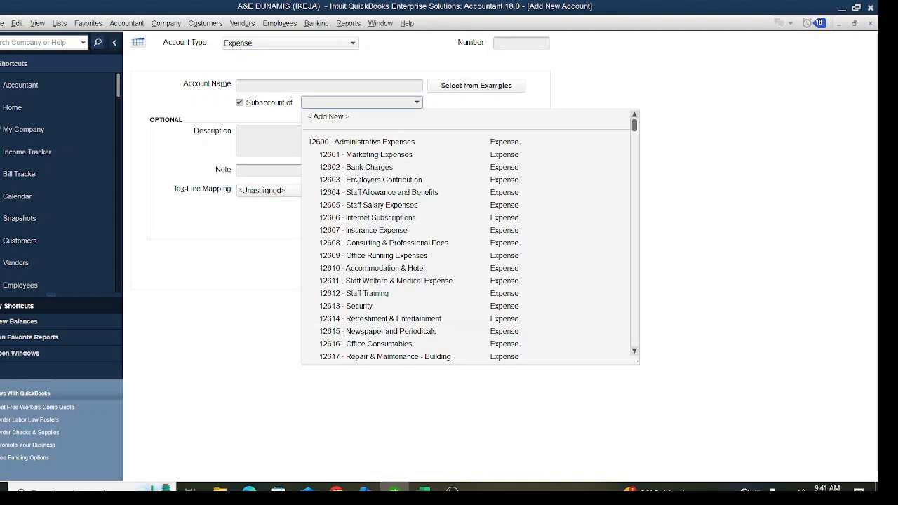
pyautogui.scroll(-9, 387, 319)
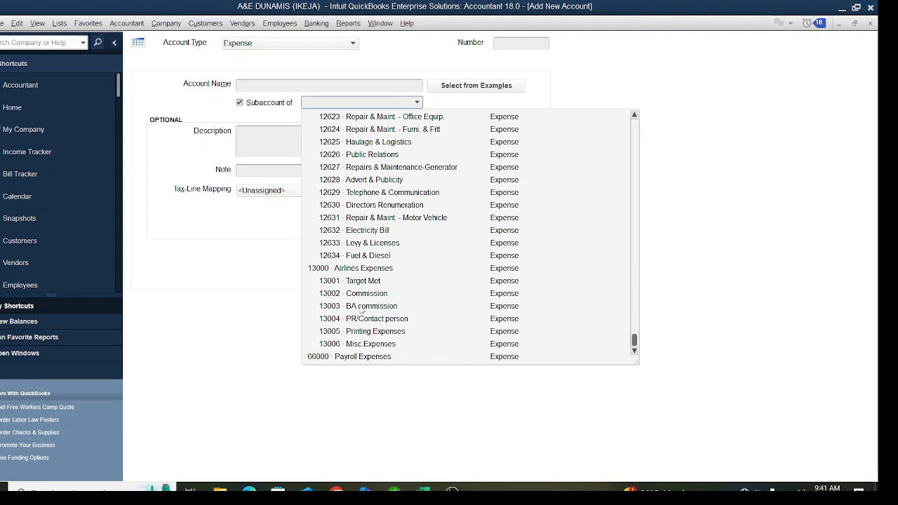
pyautogui.scroll(1, 373, 227)
pyautogui.scroll(7, 378, 211)
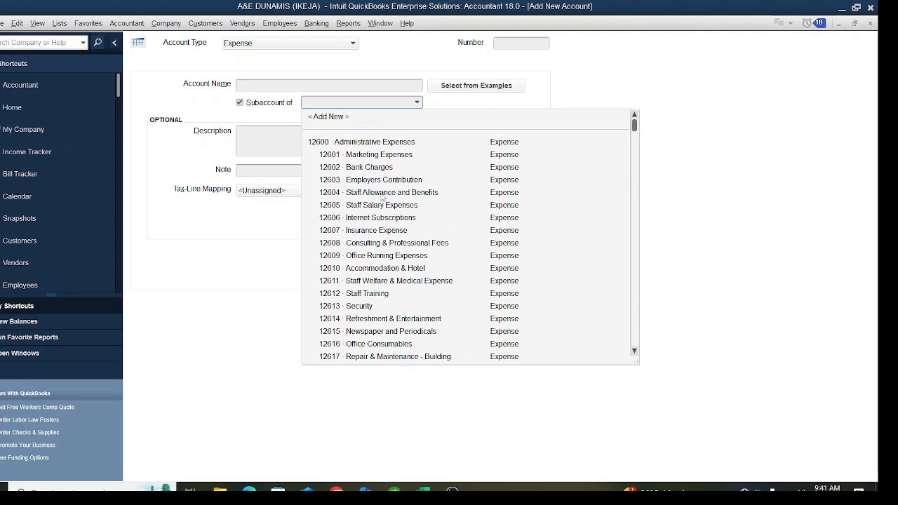
pyautogui.scroll(-8, 382, 196)
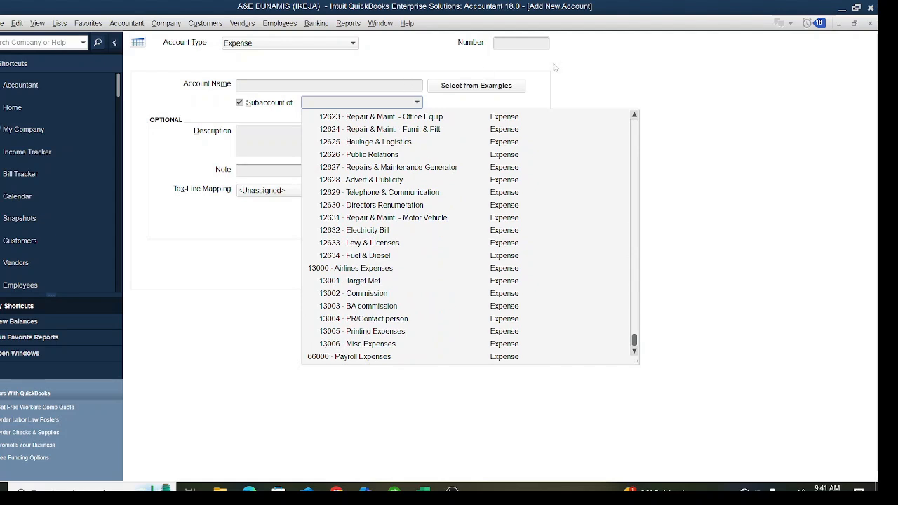
pyautogui.click(510, 43)
pyautogui.write('13')
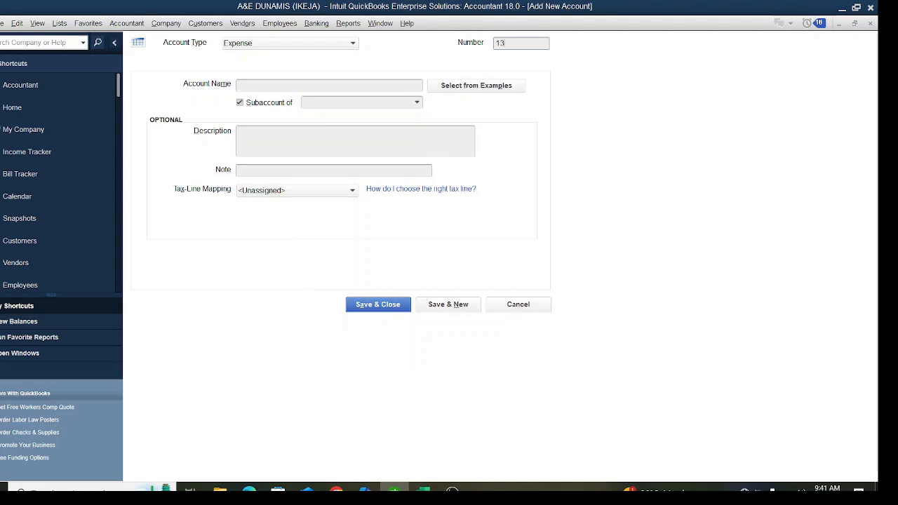
pyautogui.write('007')
# Step: Check which parent accounts are offered for the Bank type, and return the account type to Expense
pyautogui.click(291, 43)
pyautogui.click(245, 60)
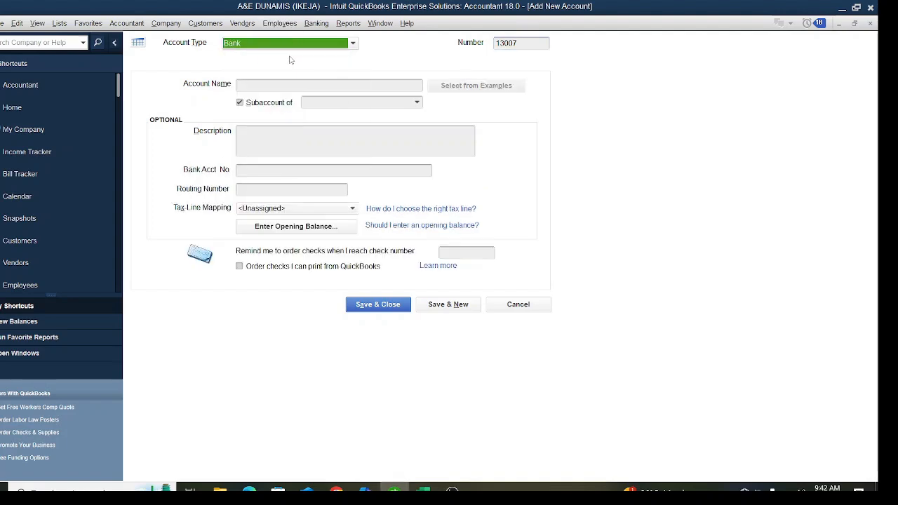
pyautogui.click(326, 43)
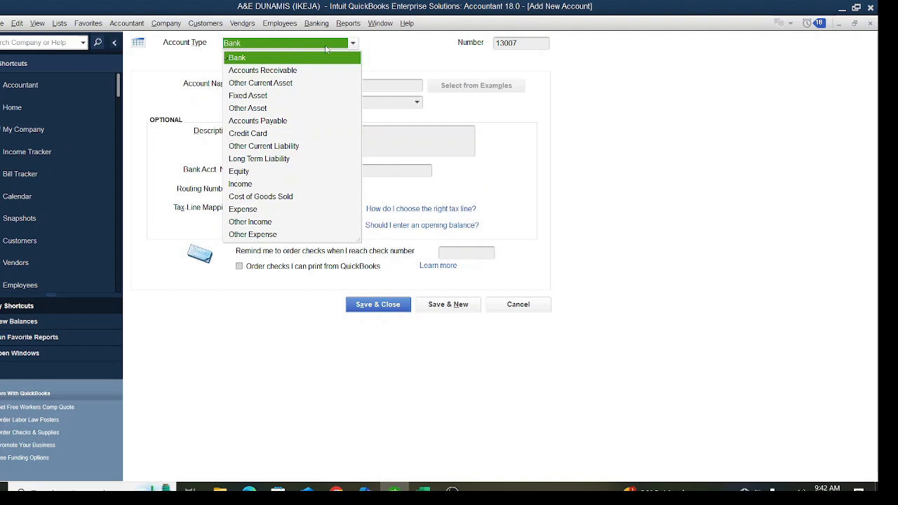
pyautogui.click(325, 61)
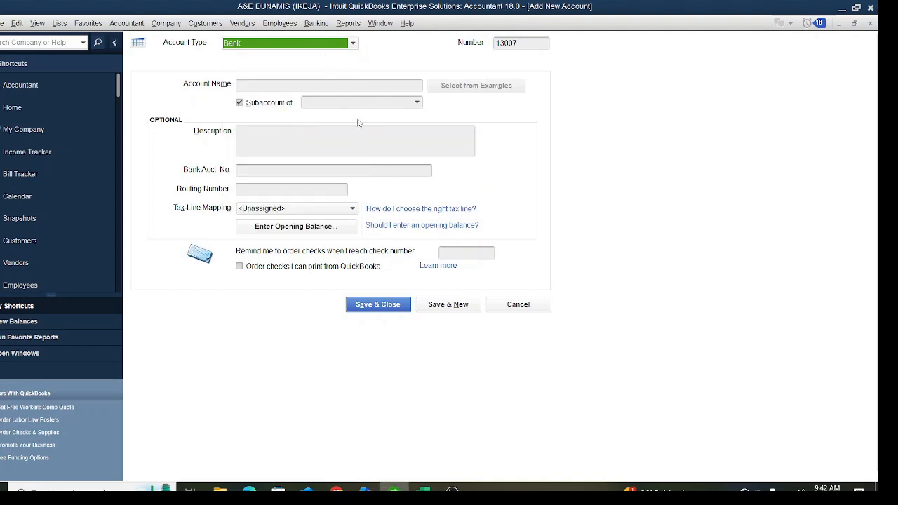
pyautogui.click(417, 105)
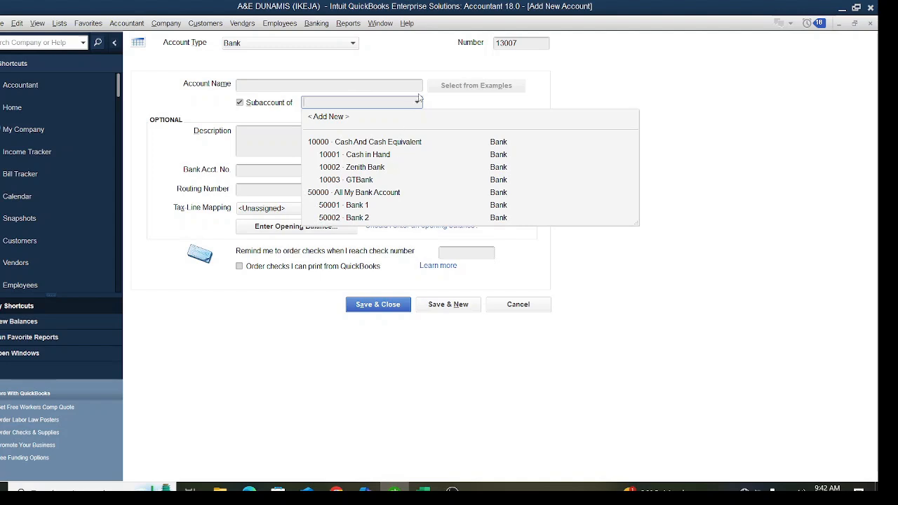
pyautogui.click(548, 285)
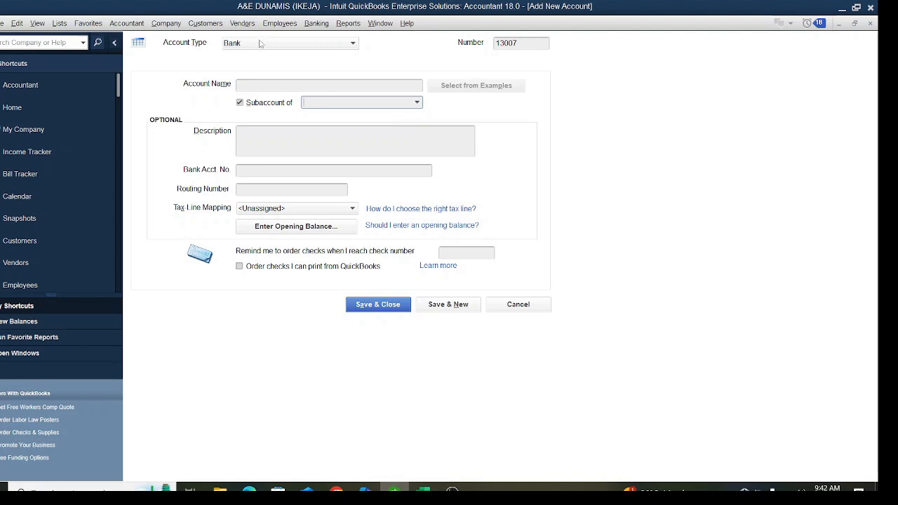
pyautogui.click(259, 42)
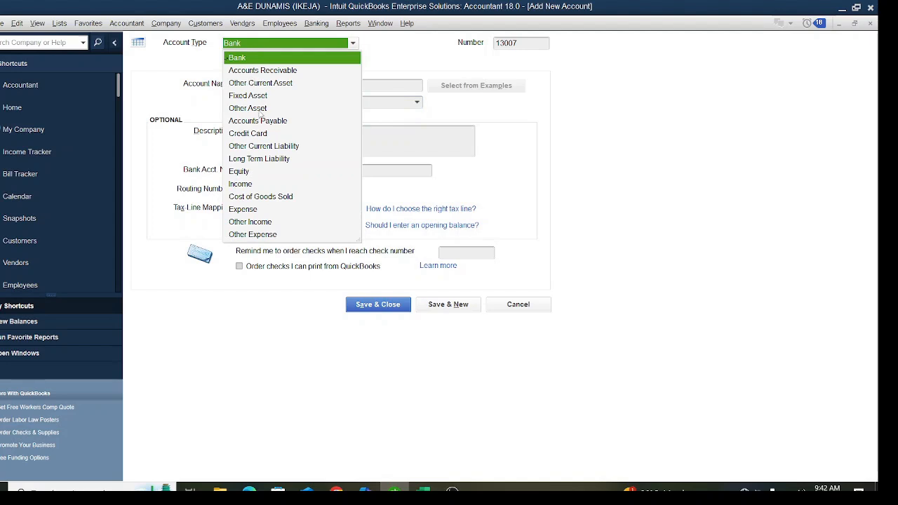
pyautogui.click(243, 209)
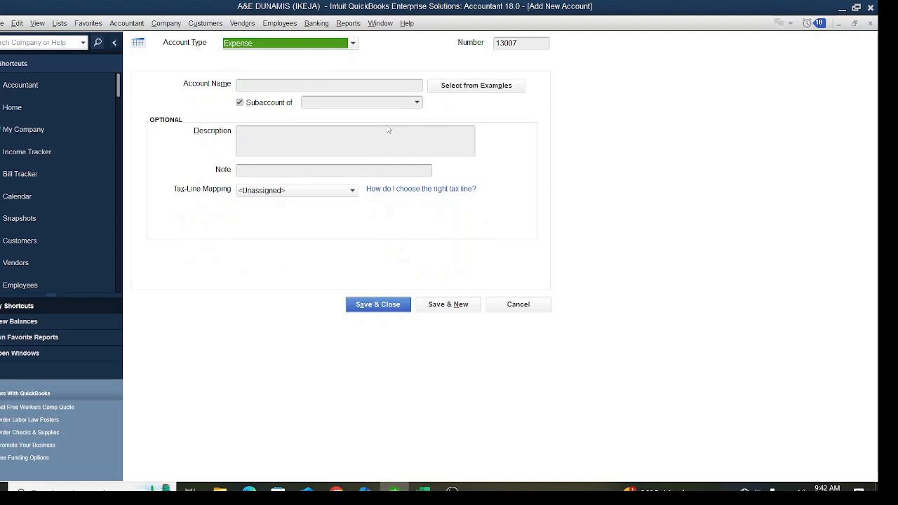
# Step: Name the expense account Gift & Donations, turn off its subaccount option, and save and close it
pyautogui.click(419, 105)
pyautogui.scroll(-10, 409, 218)
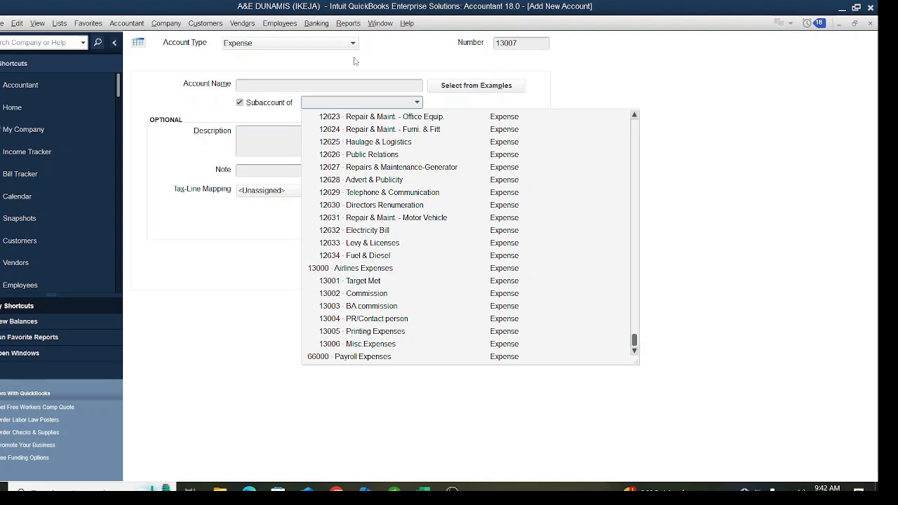
pyautogui.click(346, 87)
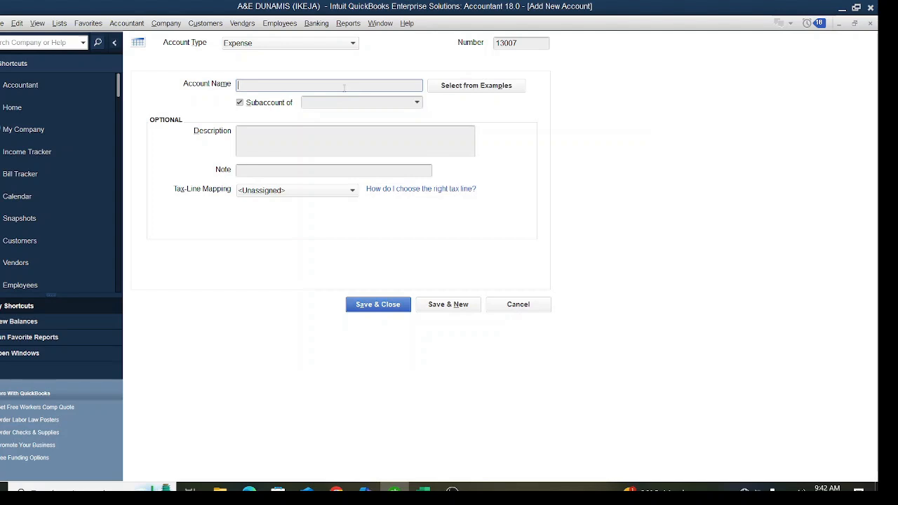
pyautogui.write('Gift & Donations')
pyautogui.click(269, 105)
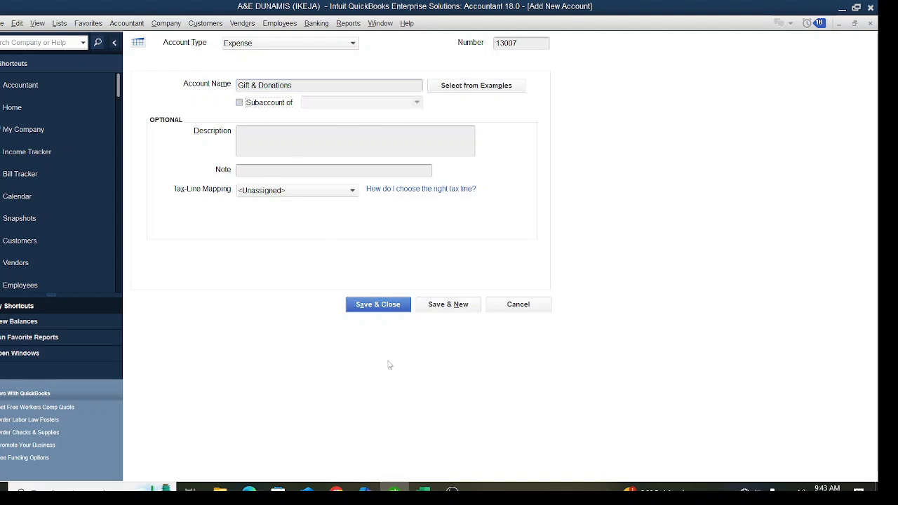
pyautogui.click(373, 307)
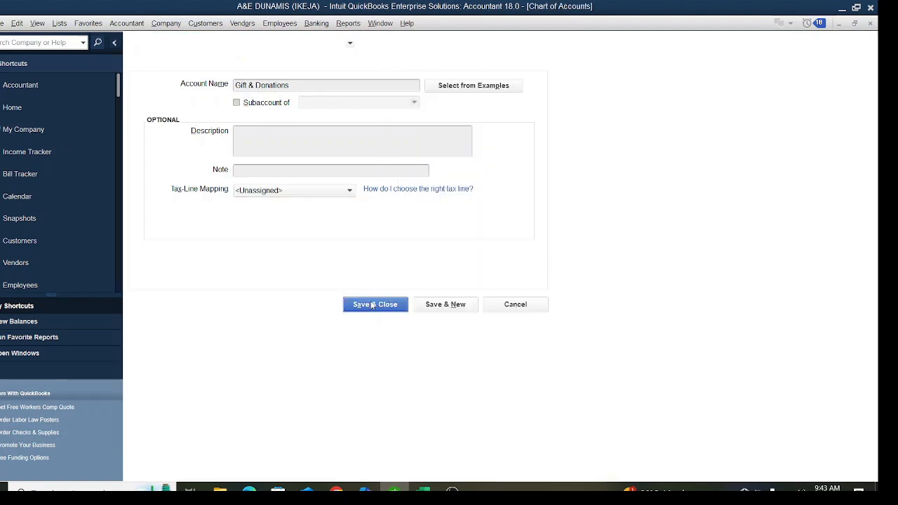